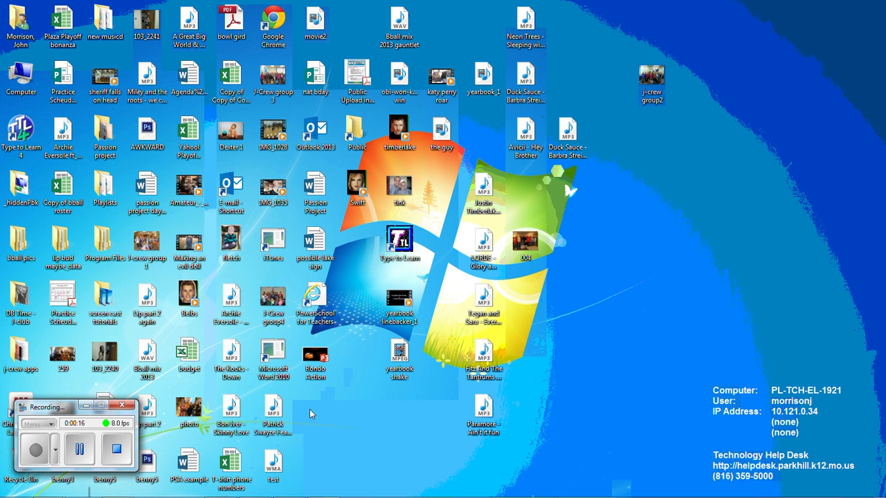
{"action": "mouse_move", "coordinate": [107, 494]}
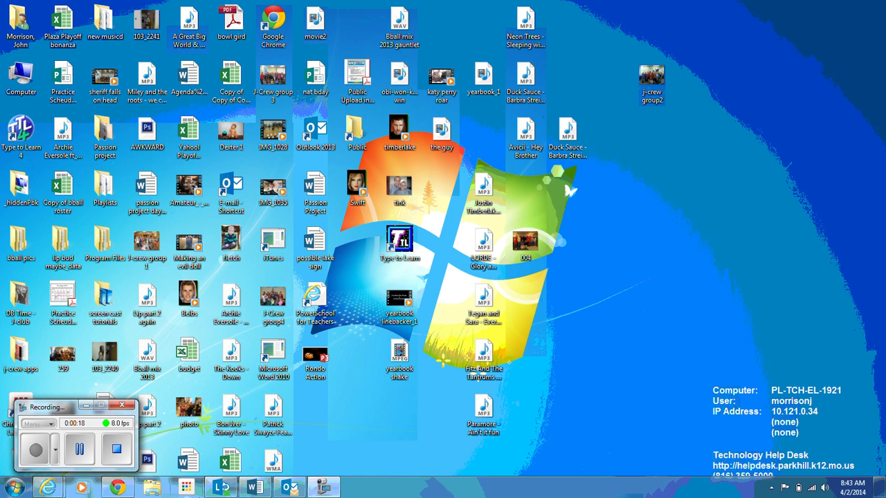
{"action": "mouse_move", "coordinate": [48, 488]}
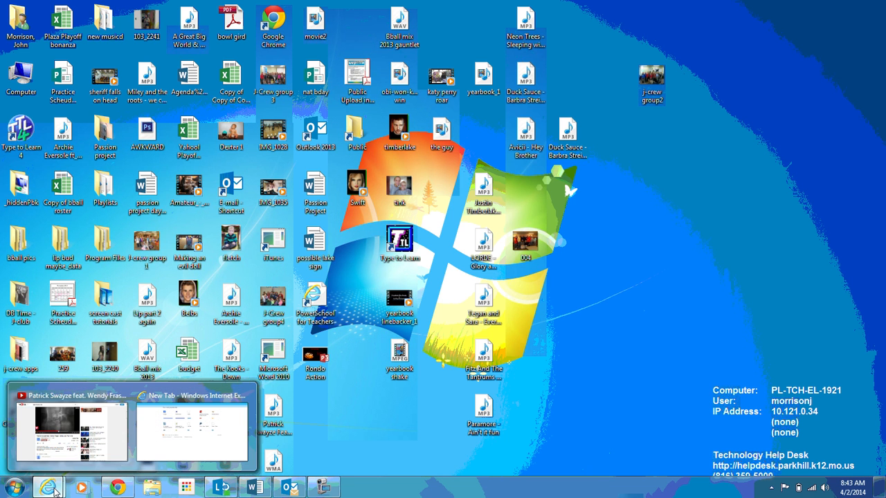
{"action": "left_click", "coordinate": [192, 433]}
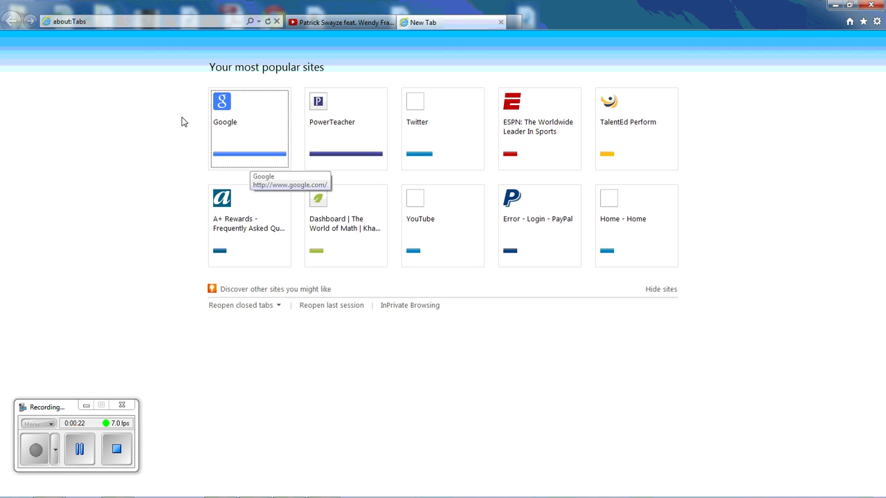
{"action": "left_click", "coordinate": [161, 23]}
{"action": "type", "text": "www.pixlr"}
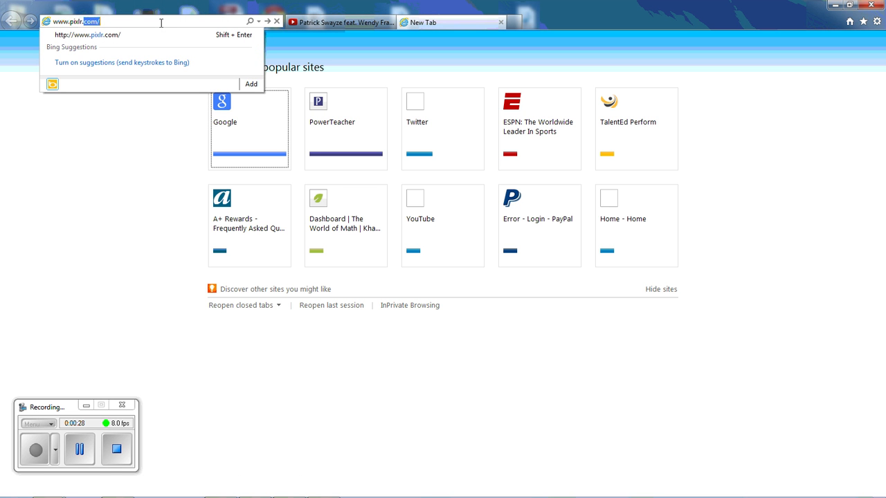
{"action": "type", "text": ".com"}
{"action": "key", "text": "Return"}
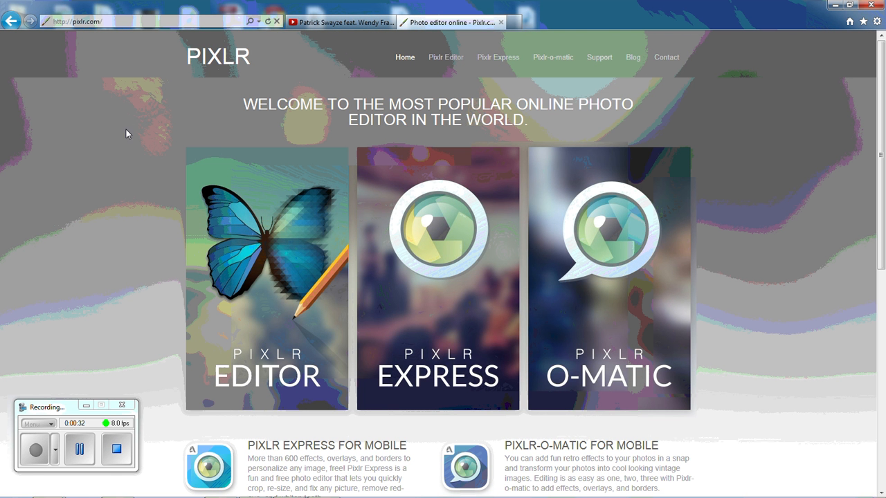
{"action": "left_click", "coordinate": [262, 257]}
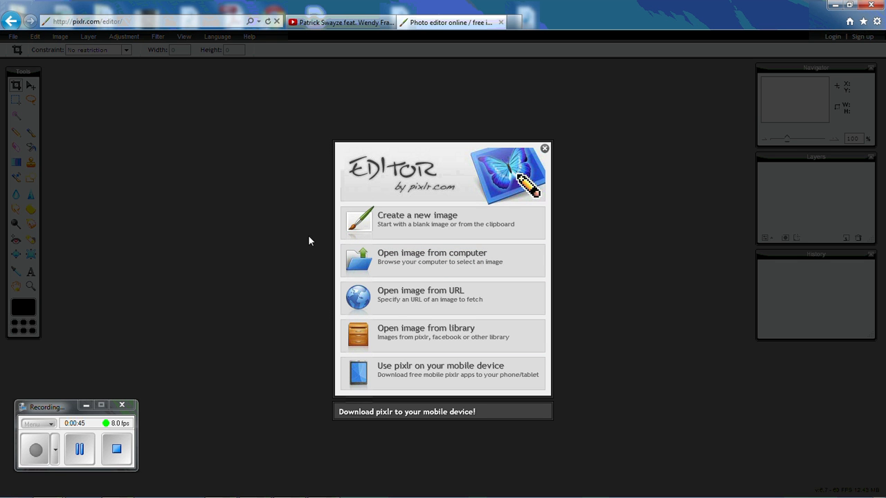
{"action": "left_click", "coordinate": [835, 5]}
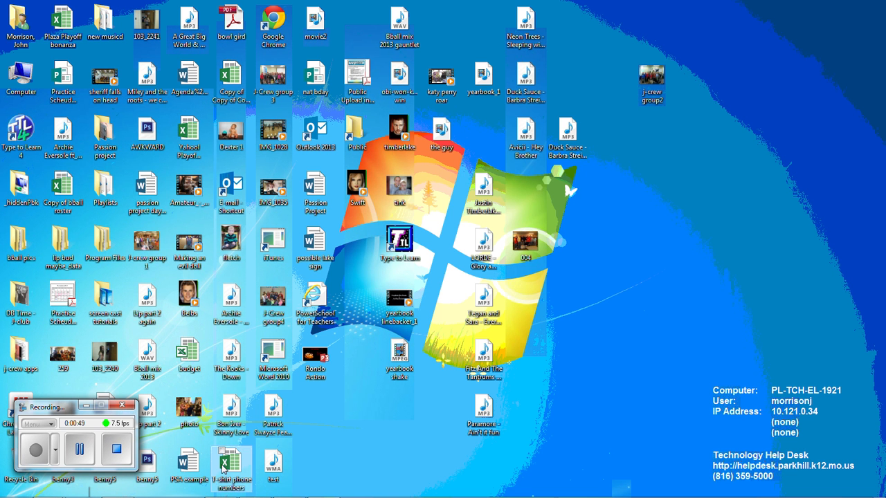
Restore Chrome's Google Images 'flower' results and open the blue five-petal flower photo full size.
{"action": "left_click", "coordinate": [117, 486]}
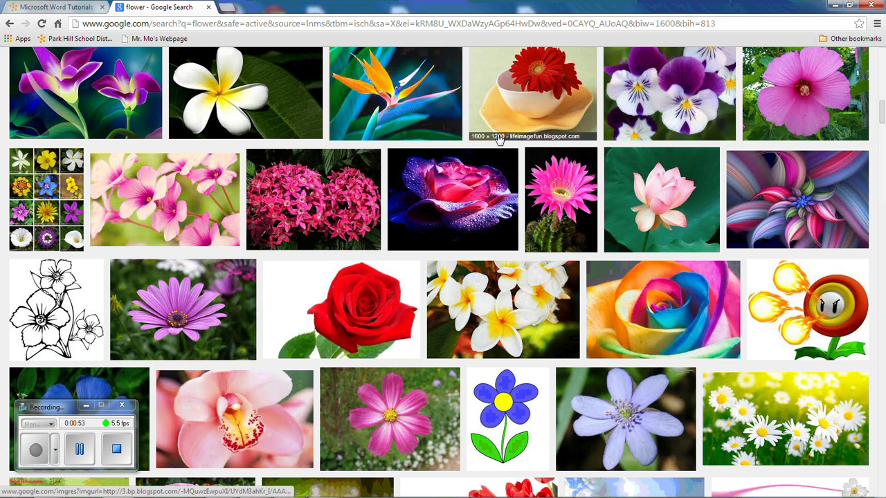
{"action": "left_click_drag", "start_coordinate": [72, 407], "coordinate": [260, 495]}
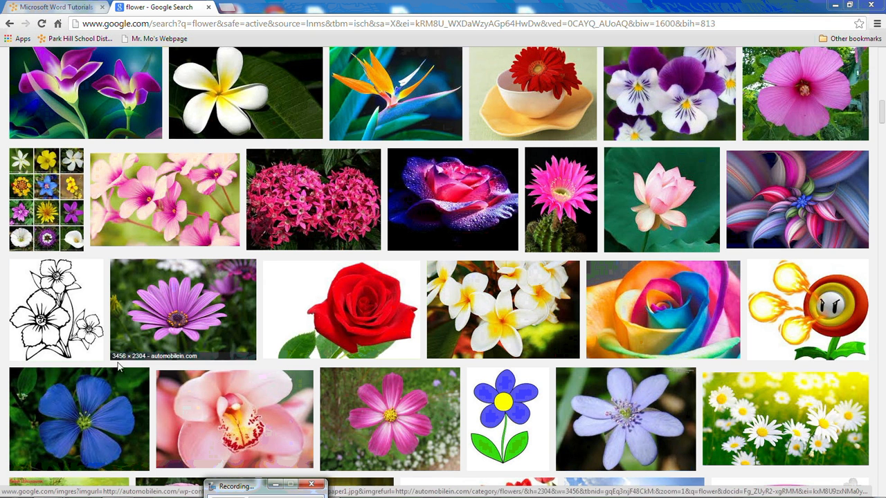
{"action": "left_click", "coordinate": [97, 423]}
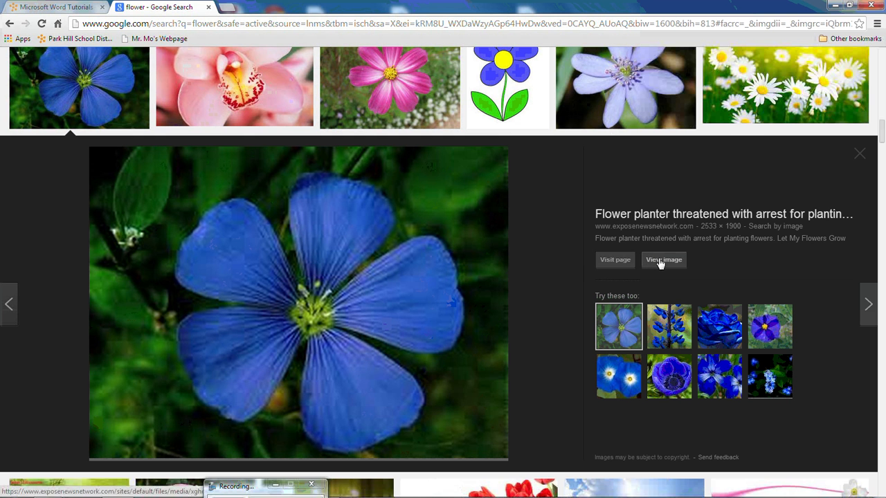
{"action": "left_click", "coordinate": [660, 262]}
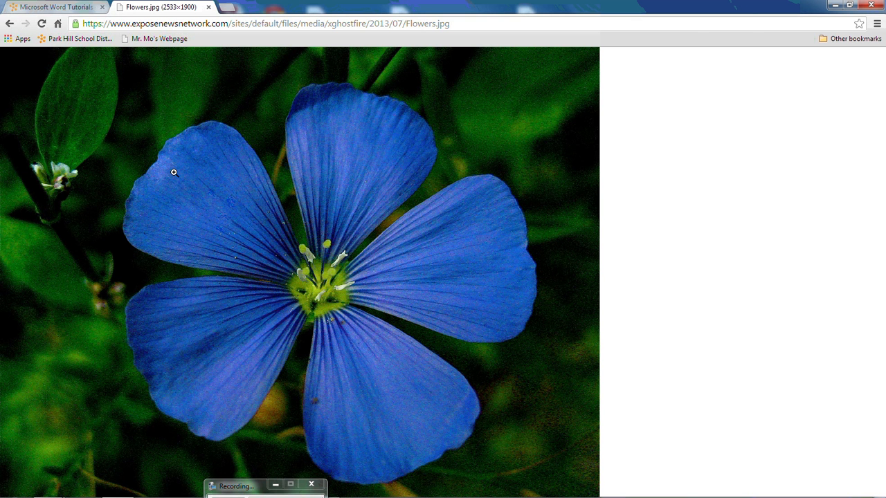
Save the blue flower image to the Desktop as Flowers, then minimize Chrome.
{"action": "right_click", "coordinate": [124, 142]}
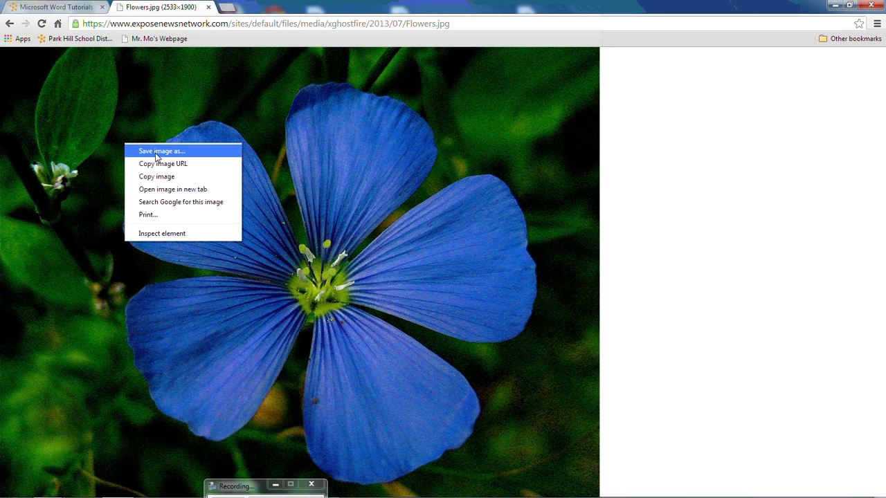
{"action": "left_click", "coordinate": [155, 152]}
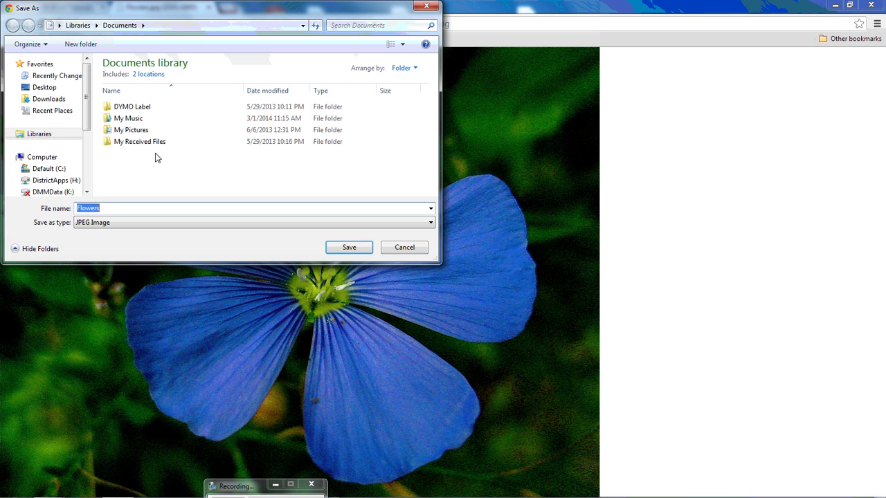
{"action": "left_click", "coordinate": [47, 90]}
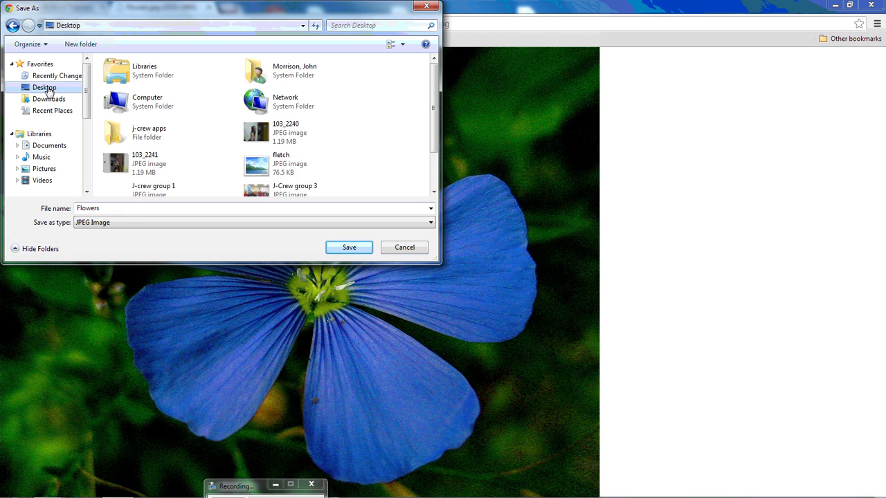
{"action": "left_click", "coordinate": [342, 249]}
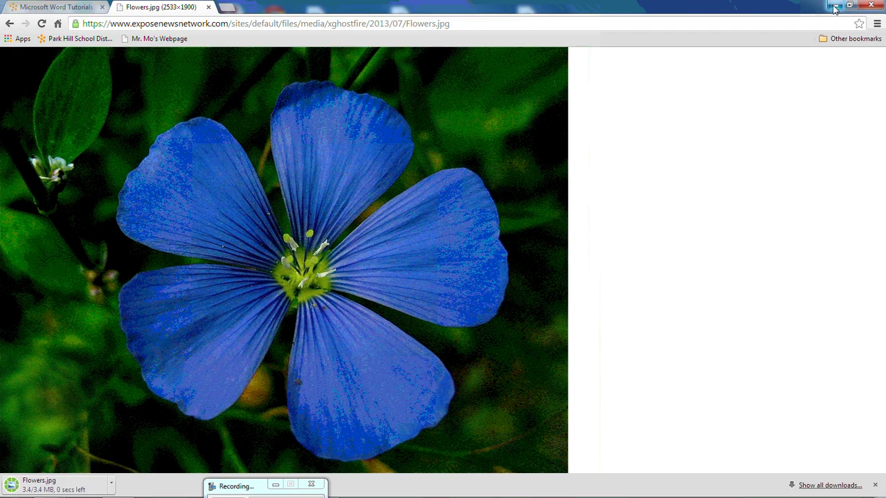
{"action": "left_click", "coordinate": [835, 8]}
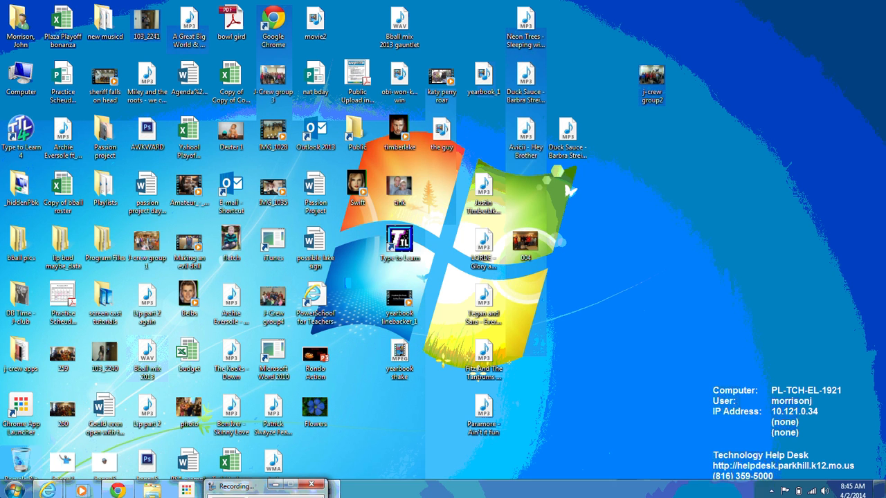
Back in Pixlr Editor, open Flowers from the Desktop via Open image from computer.
{"action": "mouse_move", "coordinate": [48, 488]}
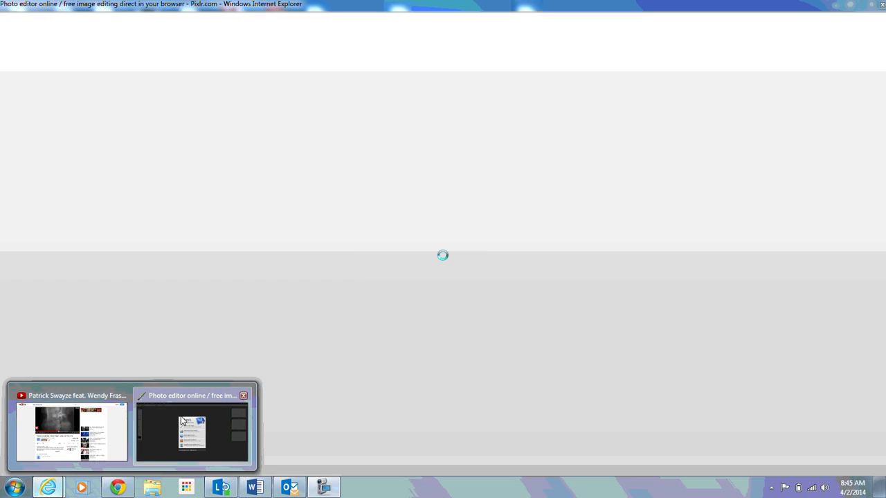
{"action": "left_click", "coordinate": [182, 421]}
{"action": "left_click", "coordinate": [415, 256]}
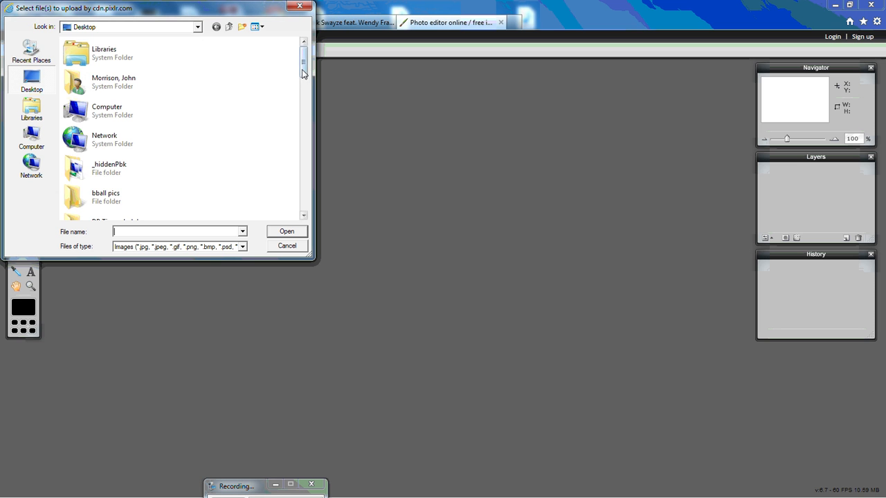
{"action": "left_click_drag", "start_coordinate": [302, 69], "coordinate": [303, 173]}
{"action": "left_click", "coordinate": [80, 118]}
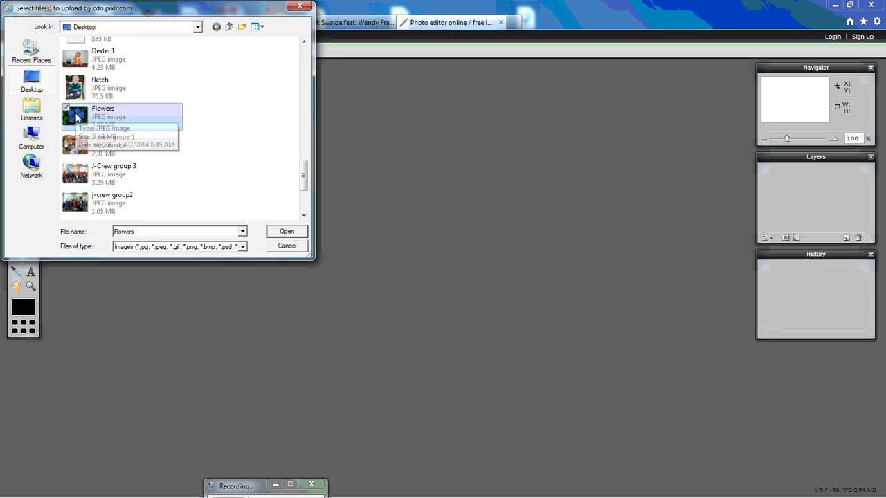
{"action": "left_click", "coordinate": [283, 232]}
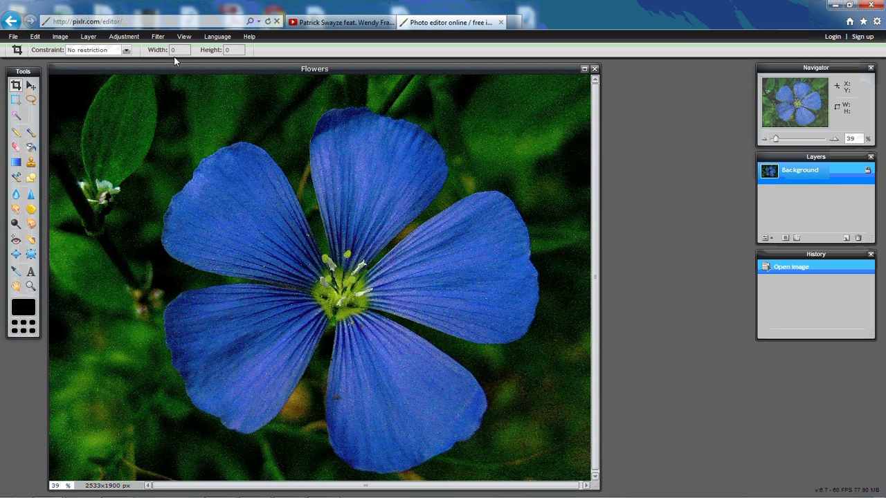
Duplicate the Background layer into Background copy, leave Background selected, and open the Adjustment menu.
{"action": "left_click", "coordinate": [92, 41]}
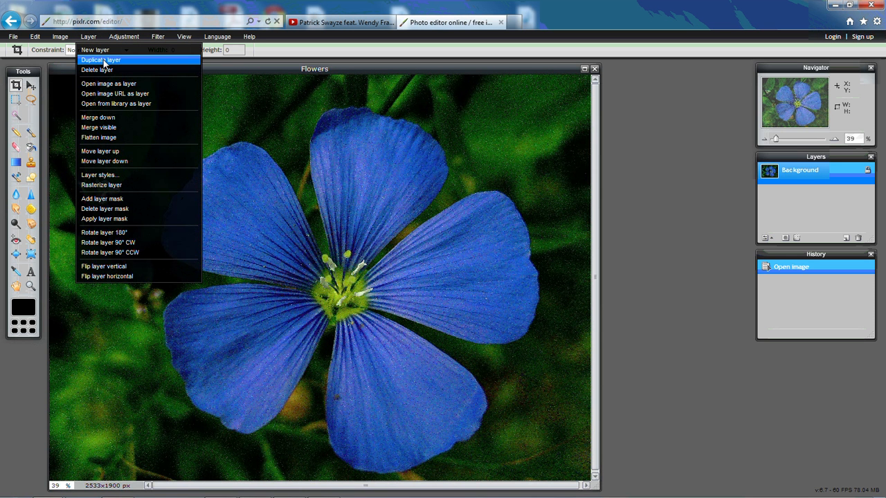
{"action": "left_click", "coordinate": [104, 60]}
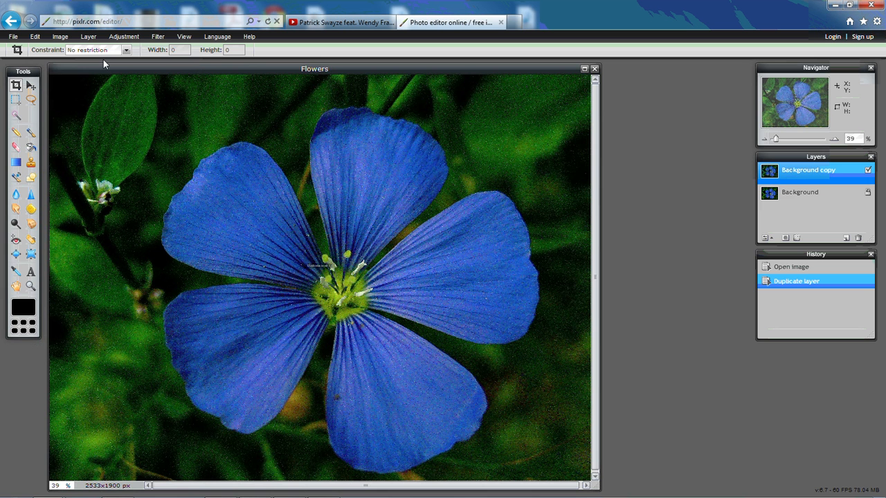
{"action": "left_click", "coordinate": [793, 193]}
{"action": "left_click", "coordinate": [796, 176]}
{"action": "left_click", "coordinate": [792, 192]}
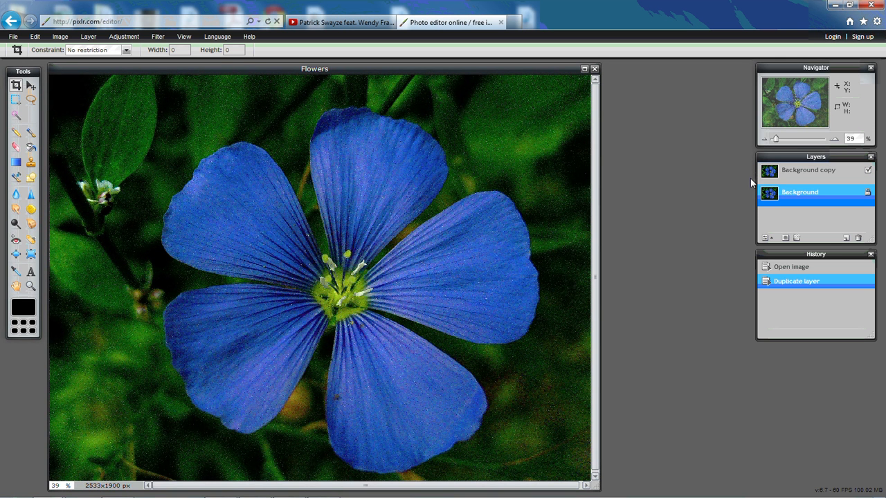
{"action": "left_click", "coordinate": [809, 177]}
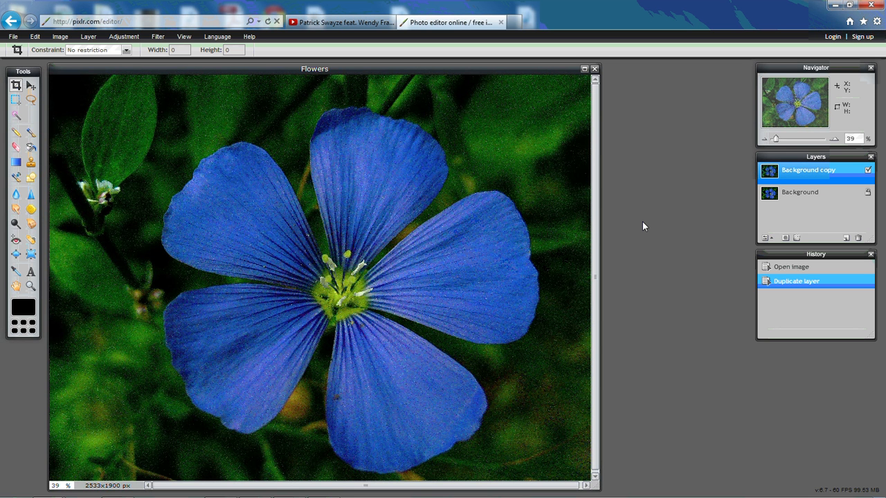
{"action": "left_click", "coordinate": [802, 198]}
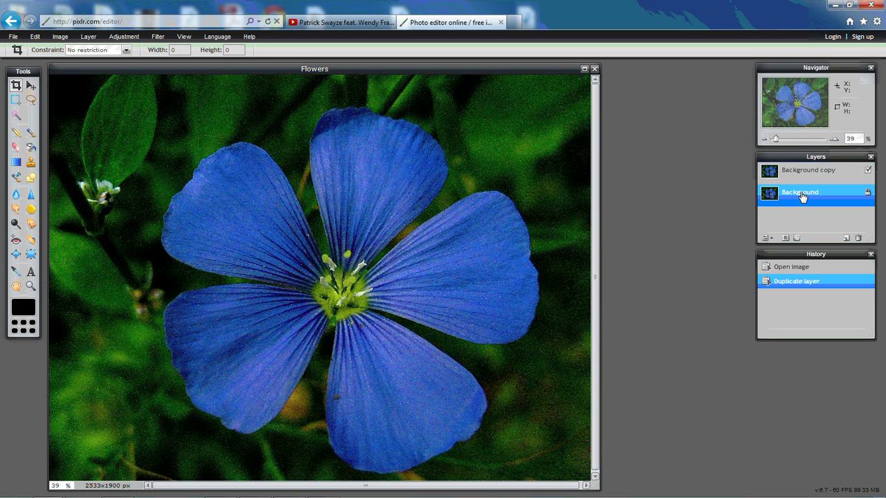
{"action": "left_click", "coordinate": [125, 37]}
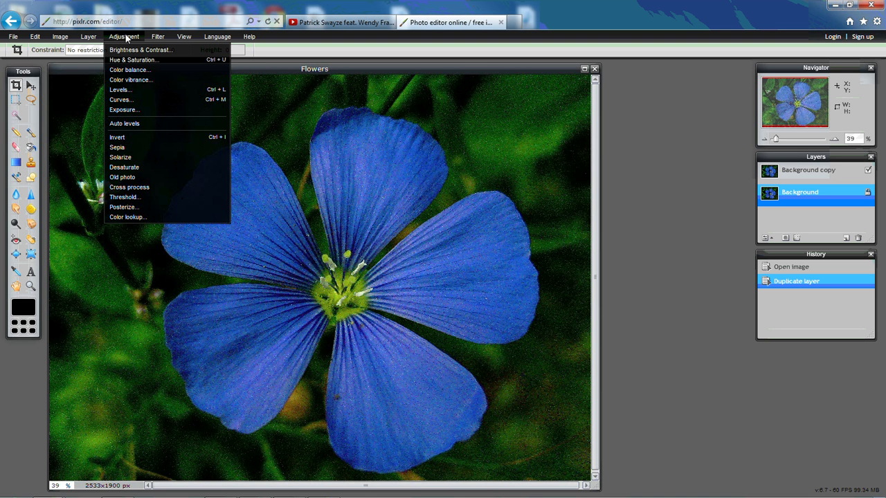
{"action": "left_click", "coordinate": [134, 173]}
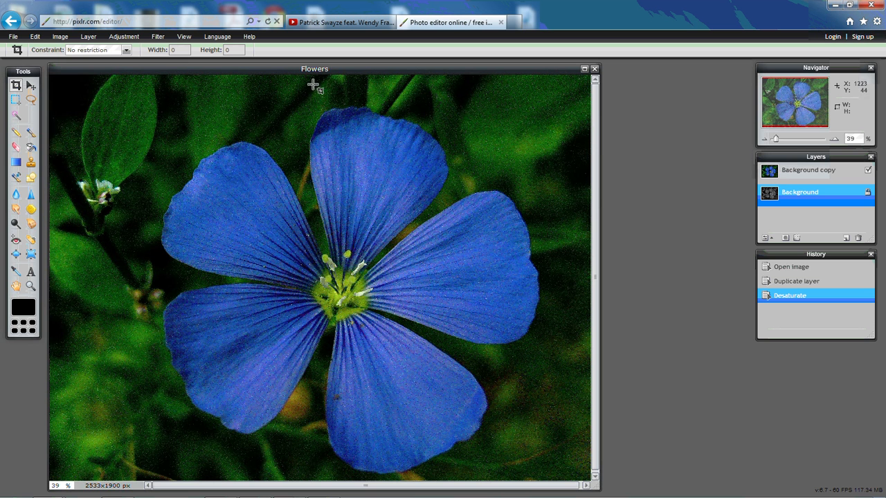
{"action": "left_click", "coordinate": [35, 38]}
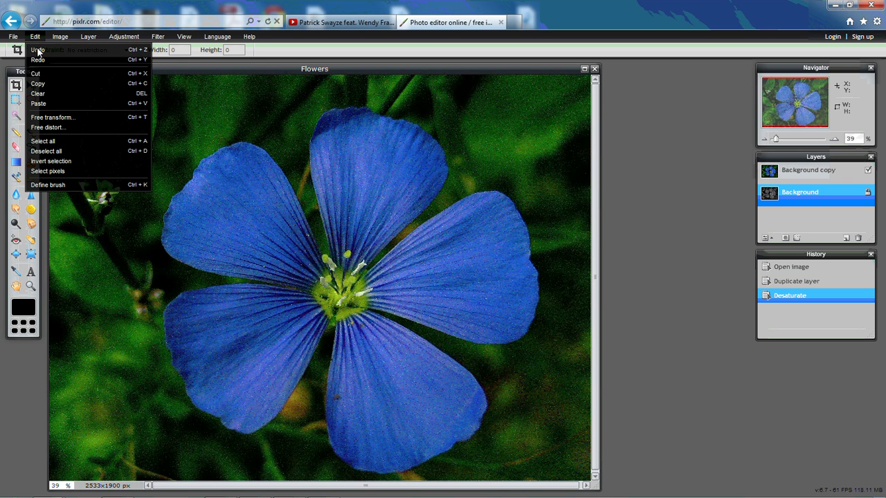
{"action": "left_click", "coordinate": [38, 53]}
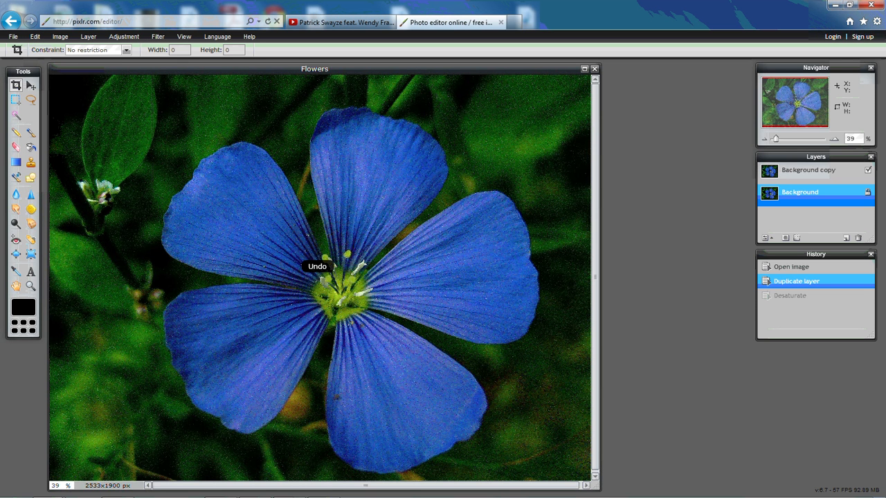
Select the Background copy layer and apply Adjustment > Desaturate to make it grayscale.
{"action": "left_click", "coordinate": [803, 176]}
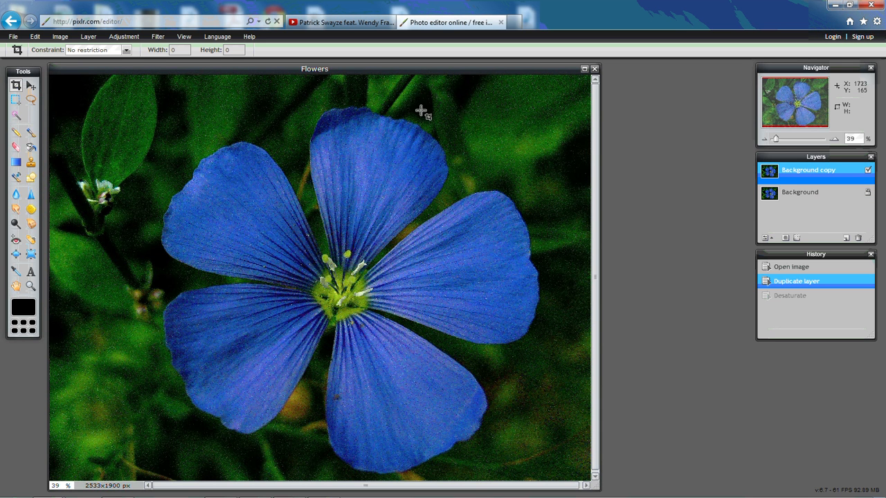
{"action": "left_click", "coordinate": [123, 36]}
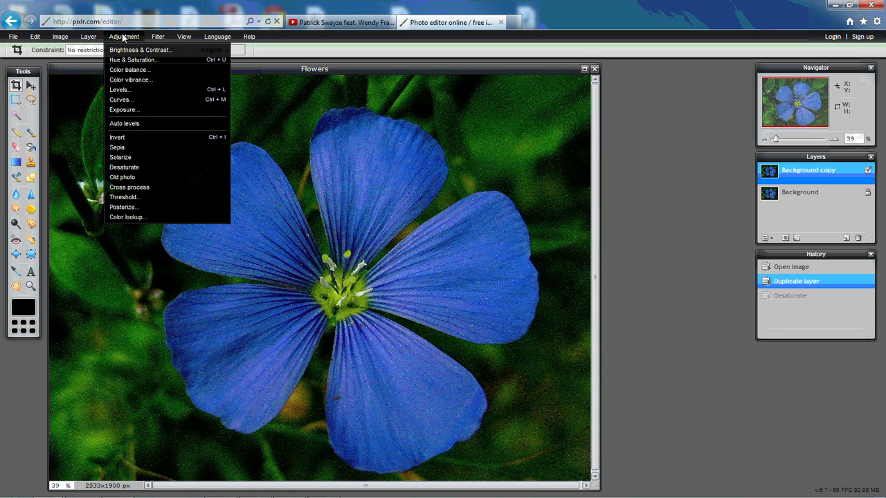
{"action": "left_click", "coordinate": [145, 169]}
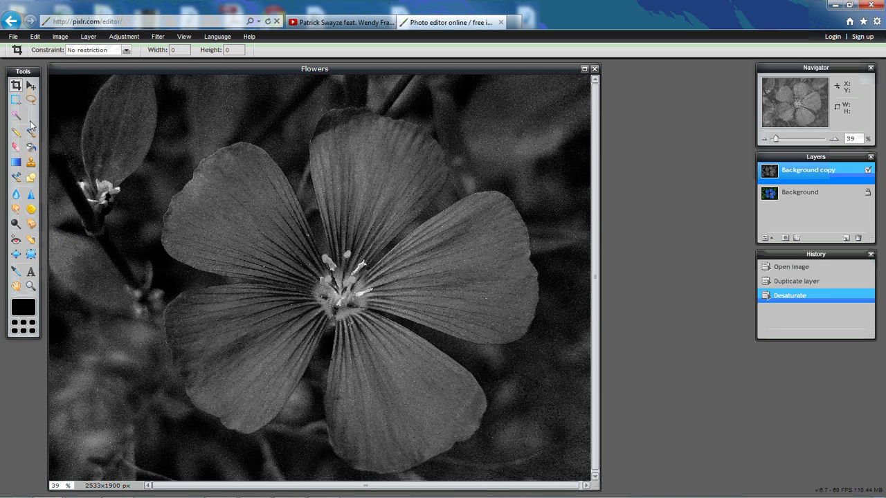
{"action": "left_click", "coordinate": [124, 36]}
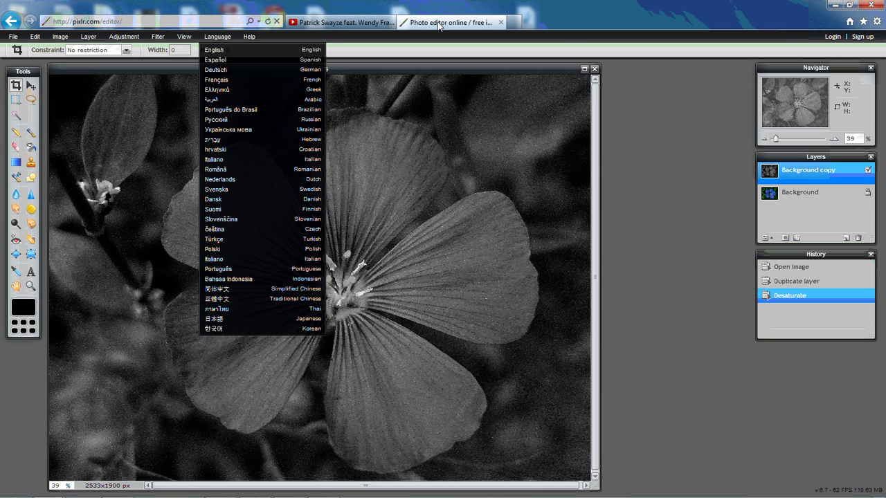
Close the Language menu, pick the Eraser tool, and select the Background copy layer.
{"action": "left_click", "coordinate": [572, 39]}
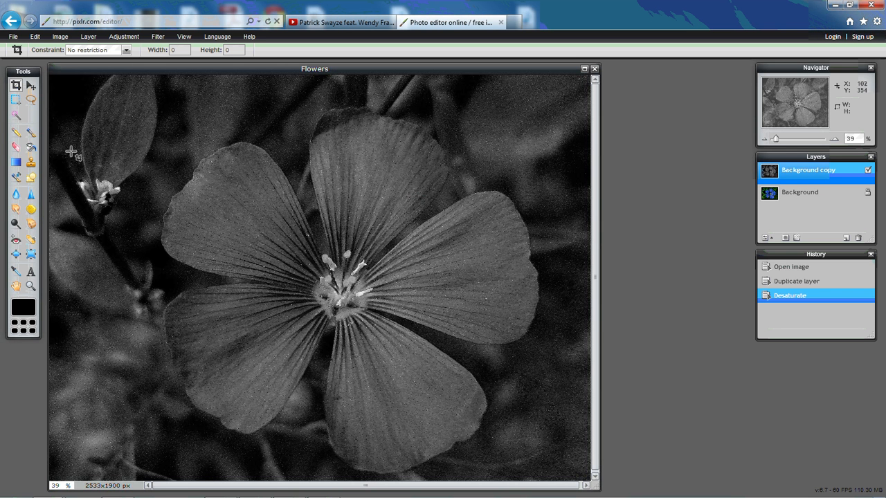
{"action": "left_click", "coordinate": [15, 148]}
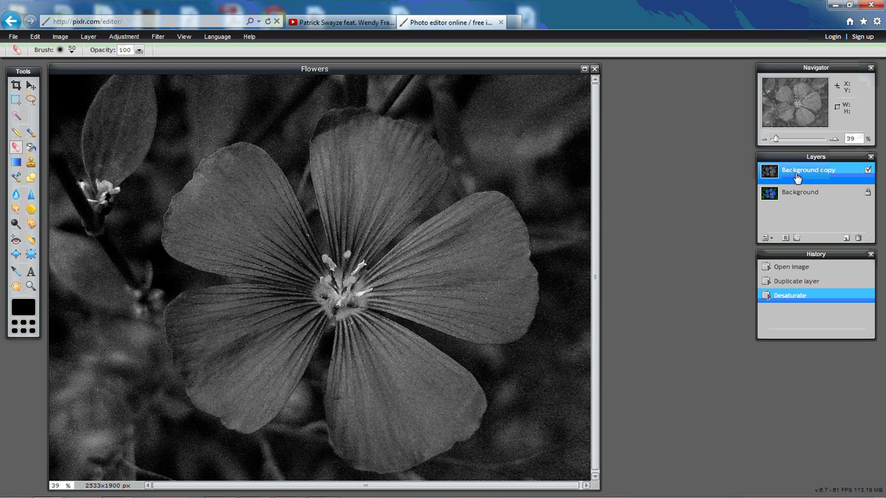
{"action": "left_click", "coordinate": [802, 196]}
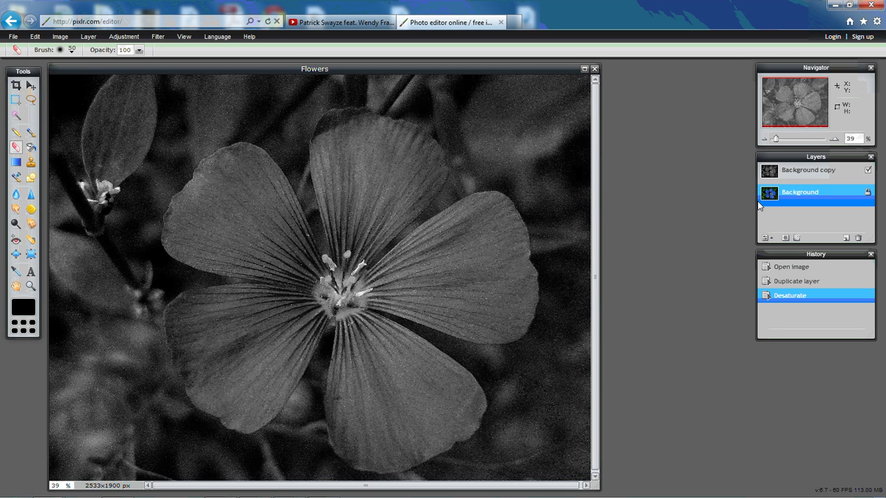
{"action": "left_click", "coordinate": [800, 179]}
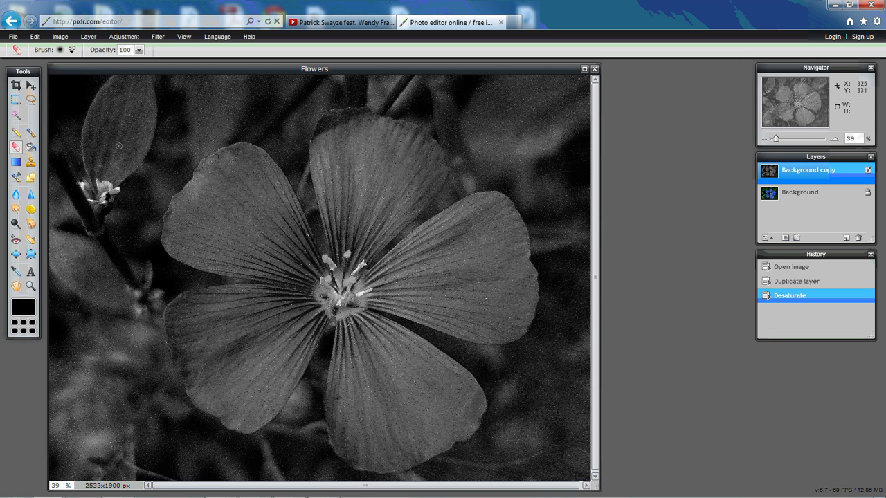
With a 200 px eraser brush, erase the grey over the top petal to reveal its blue.
{"action": "left_click", "coordinate": [72, 53]}
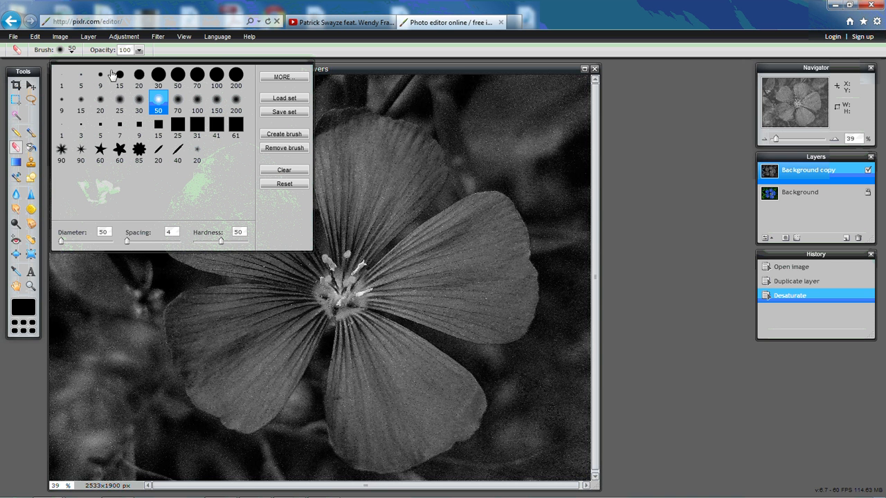
{"action": "left_click", "coordinate": [237, 78]}
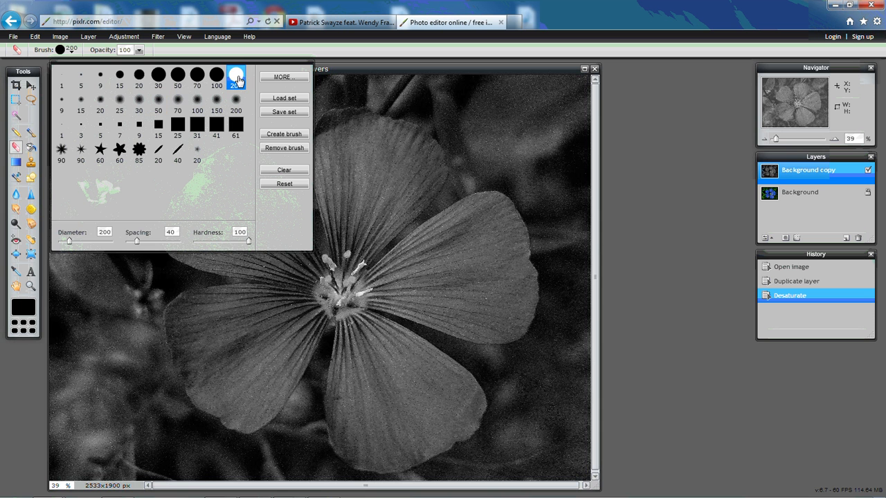
{"action": "left_click", "coordinate": [379, 168]}
{"action": "mouse_move", "coordinate": [379, 166]}
{"action": "left_mouse_down"}
{"action": "mouse_move", "coordinate": [363, 211]}
{"action": "mouse_move", "coordinate": [353, 173]}
{"action": "mouse_move", "coordinate": [345, 195]}
{"action": "mouse_move", "coordinate": [336, 134]}
{"action": "left_mouse_up"}
{"action": "left_click", "coordinate": [338, 135]}
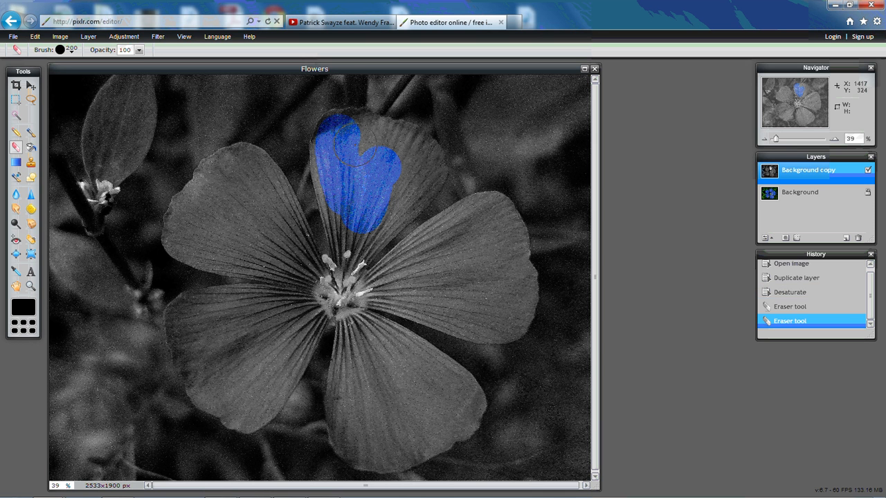
{"action": "left_click", "coordinate": [353, 145]}
{"action": "left_click", "coordinate": [359, 136]}
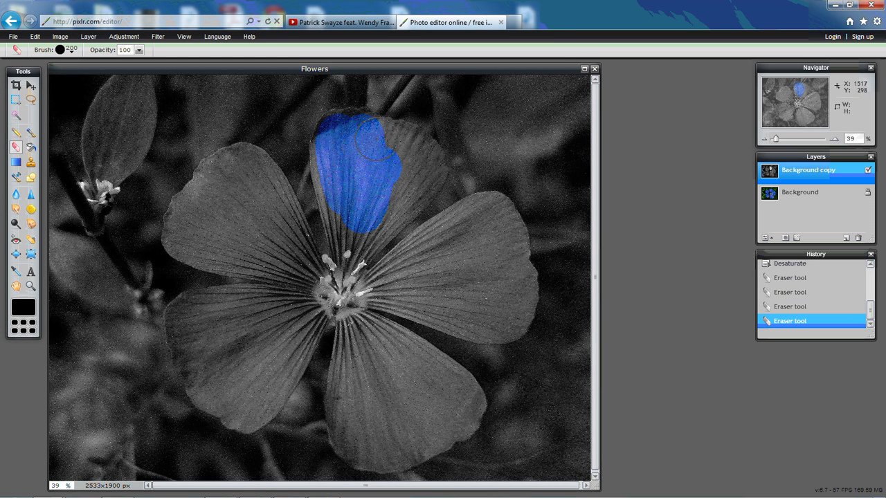
{"action": "left_click", "coordinate": [379, 141]}
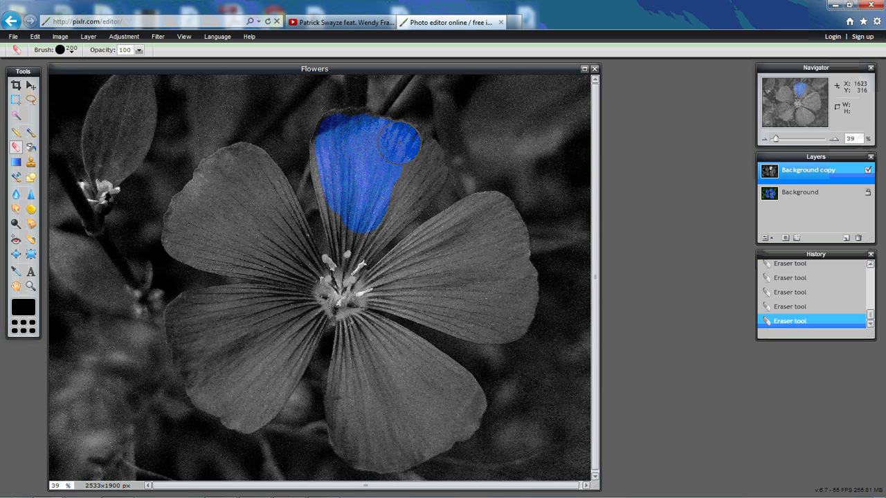
{"action": "left_click", "coordinate": [414, 154]}
{"action": "left_click", "coordinate": [423, 162]}
{"action": "left_click", "coordinate": [417, 180]}
{"action": "left_click", "coordinate": [407, 190]}
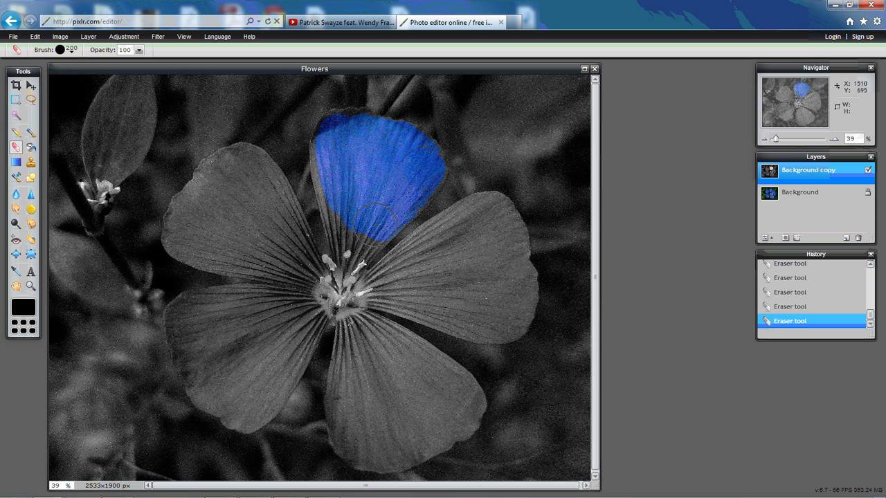
{"action": "mouse_move", "coordinate": [375, 224]}
{"action": "left_mouse_down"}
{"action": "mouse_move", "coordinate": [356, 234]}
{"action": "mouse_move", "coordinate": [352, 221]}
{"action": "left_mouse_up"}
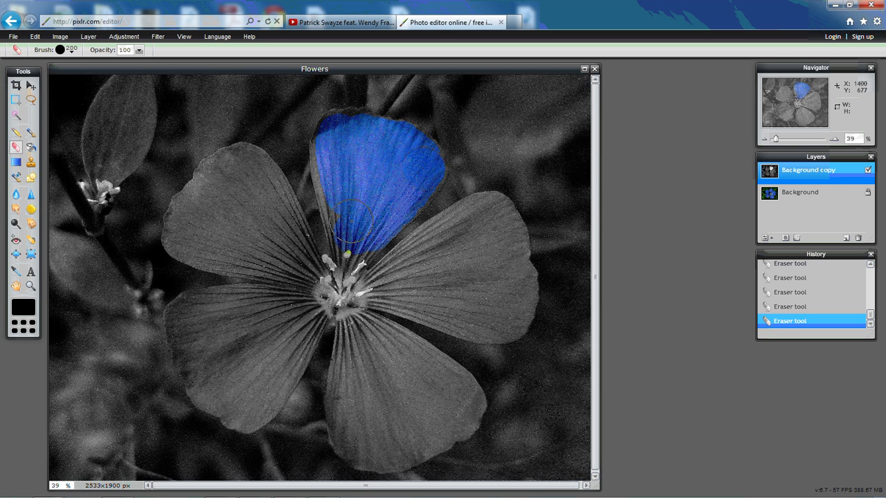
{"action": "left_click_drag", "start_coordinate": [338, 191], "coordinate": [333, 167]}
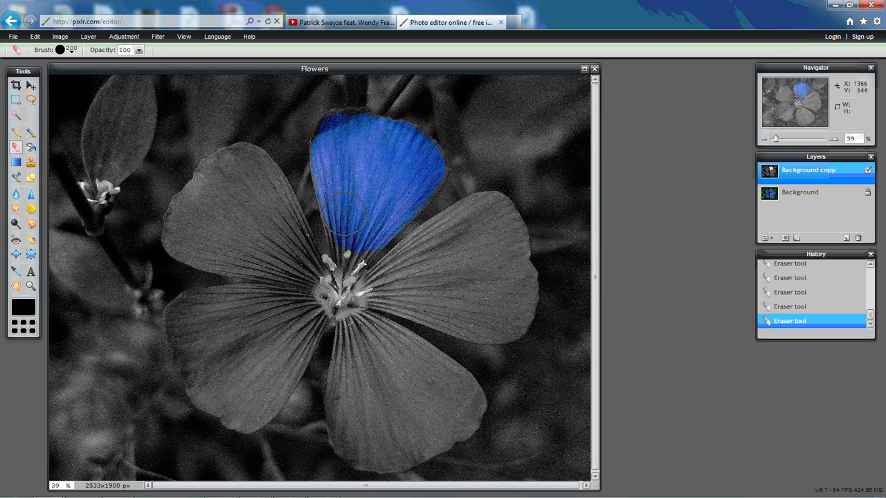
Erase the grey over the left, right, lower and lower-left petals and the centre.
{"action": "mouse_move", "coordinate": [277, 247]}
{"action": "left_mouse_down"}
{"action": "mouse_move", "coordinate": [247, 199]}
{"action": "mouse_move", "coordinate": [242, 212]}
{"action": "mouse_move", "coordinate": [222, 196]}
{"action": "left_mouse_up"}
{"action": "mouse_move", "coordinate": [261, 239]}
{"action": "left_mouse_down"}
{"action": "mouse_move", "coordinate": [289, 254]}
{"action": "mouse_move", "coordinate": [296, 274]}
{"action": "mouse_move", "coordinate": [357, 302]}
{"action": "mouse_move", "coordinate": [400, 287]}
{"action": "mouse_move", "coordinate": [474, 229]}
{"action": "mouse_move", "coordinate": [488, 253]}
{"action": "mouse_move", "coordinate": [491, 239]}
{"action": "mouse_move", "coordinate": [509, 293]}
{"action": "mouse_move", "coordinate": [496, 298]}
{"action": "mouse_move", "coordinate": [450, 268]}
{"action": "left_mouse_up"}
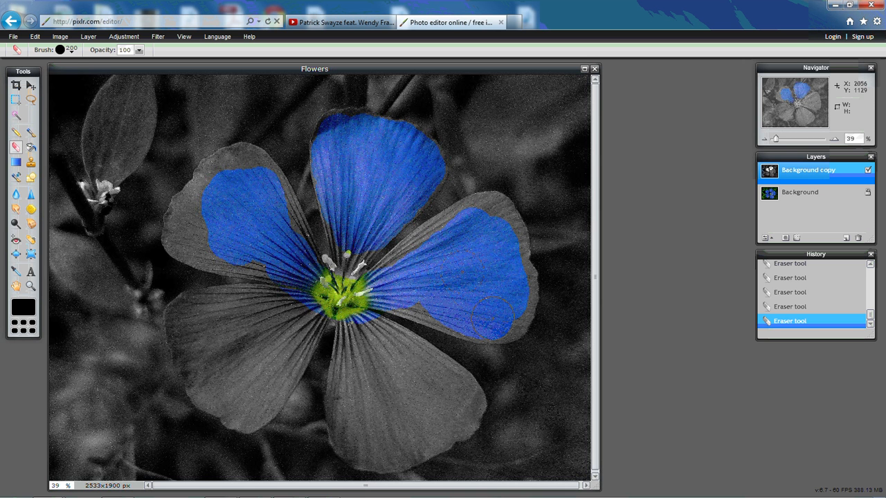
{"action": "mouse_move", "coordinate": [493, 316]}
{"action": "left_mouse_down"}
{"action": "mouse_move", "coordinate": [368, 336]}
{"action": "mouse_move", "coordinate": [384, 336]}
{"action": "mouse_move", "coordinate": [406, 357]}
{"action": "mouse_move", "coordinate": [357, 367]}
{"action": "mouse_move", "coordinate": [352, 403]}
{"action": "mouse_move", "coordinate": [376, 434]}
{"action": "mouse_move", "coordinate": [396, 386]}
{"action": "mouse_move", "coordinate": [394, 436]}
{"action": "mouse_move", "coordinate": [424, 431]}
{"action": "left_mouse_up"}
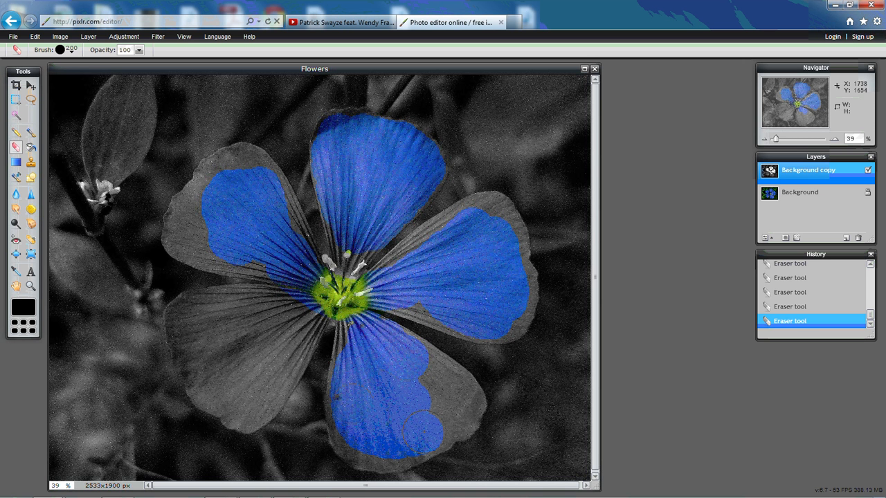
{"action": "mouse_move", "coordinate": [427, 377]}
{"action": "left_mouse_down"}
{"action": "mouse_move", "coordinate": [434, 360]}
{"action": "mouse_move", "coordinate": [426, 363]}
{"action": "mouse_move", "coordinate": [462, 389]}
{"action": "mouse_move", "coordinate": [464, 403]}
{"action": "left_mouse_up"}
{"action": "mouse_move", "coordinate": [305, 294]}
{"action": "left_mouse_down"}
{"action": "mouse_move", "coordinate": [260, 283]}
{"action": "mouse_move", "coordinate": [291, 311]}
{"action": "mouse_move", "coordinate": [235, 307]}
{"action": "mouse_move", "coordinate": [273, 287]}
{"action": "mouse_move", "coordinate": [291, 291]}
{"action": "mouse_move", "coordinate": [294, 305]}
{"action": "mouse_move", "coordinate": [278, 330]}
{"action": "left_mouse_up"}
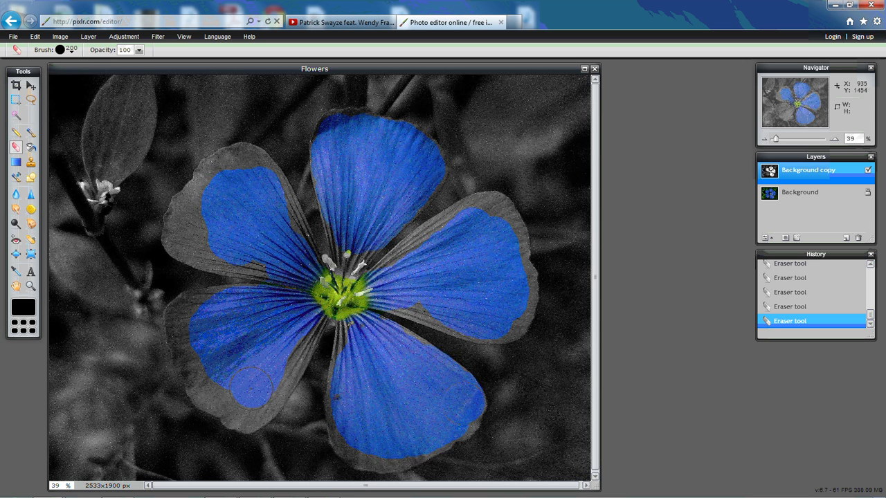
{"action": "mouse_move", "coordinate": [252, 387]}
{"action": "left_mouse_down"}
{"action": "mouse_move", "coordinate": [248, 394]}
{"action": "mouse_move", "coordinate": [200, 371]}
{"action": "mouse_move", "coordinate": [189, 356]}
{"action": "mouse_move", "coordinate": [186, 319]}
{"action": "mouse_move", "coordinate": [192, 367]}
{"action": "mouse_move", "coordinate": [205, 372]}
{"action": "mouse_move", "coordinate": [196, 382]}
{"action": "mouse_move", "coordinate": [212, 389]}
{"action": "left_mouse_up"}
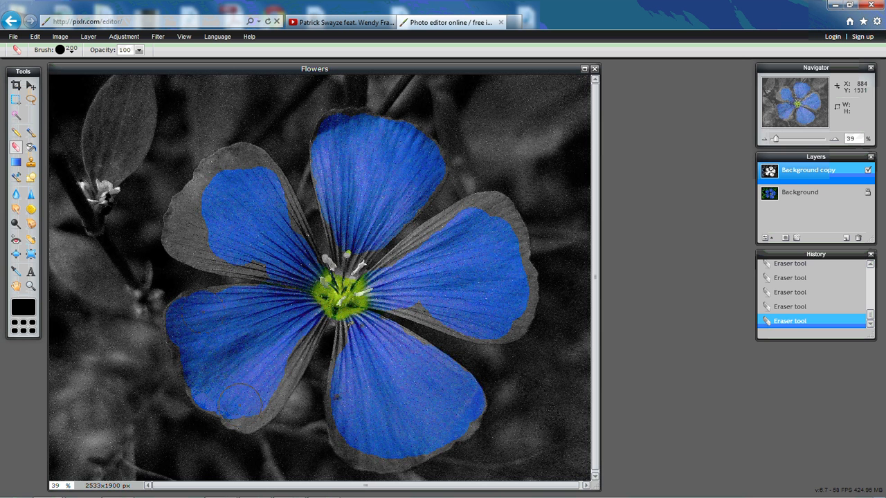
{"action": "mouse_move", "coordinate": [247, 402]}
{"action": "left_mouse_down"}
{"action": "mouse_move", "coordinate": [271, 410]}
{"action": "mouse_move", "coordinate": [264, 391]}
{"action": "left_mouse_up"}
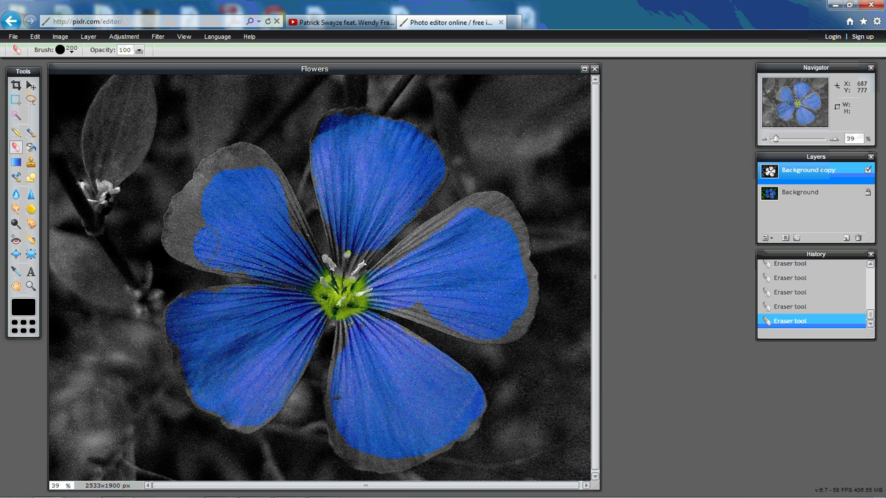
{"action": "mouse_move", "coordinate": [205, 242]}
{"action": "left_mouse_down"}
{"action": "mouse_move", "coordinate": [206, 195]}
{"action": "mouse_move", "coordinate": [197, 211]}
{"action": "left_mouse_up"}
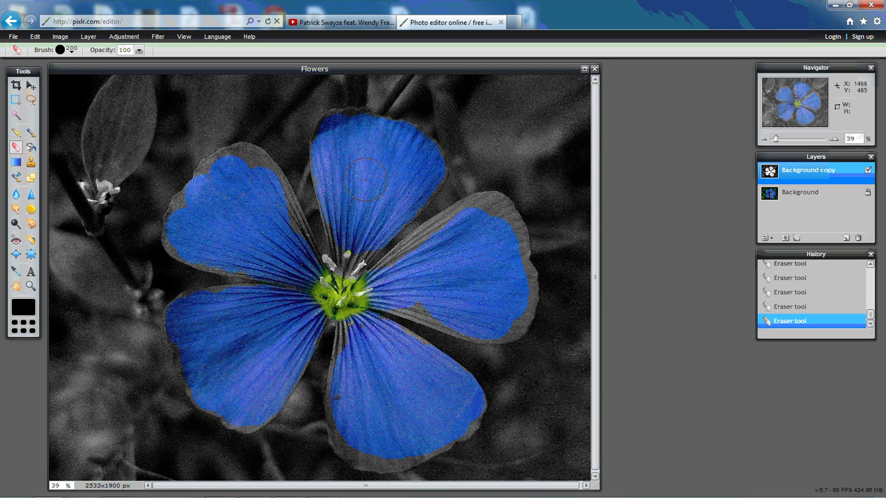
At 100% zoom, erase along the top petal's upper edge with a 15 px eraser brush.
{"action": "left_click", "coordinate": [56, 485]}
{"action": "type", "text": "100"}
{"action": "key", "text": "Return"}
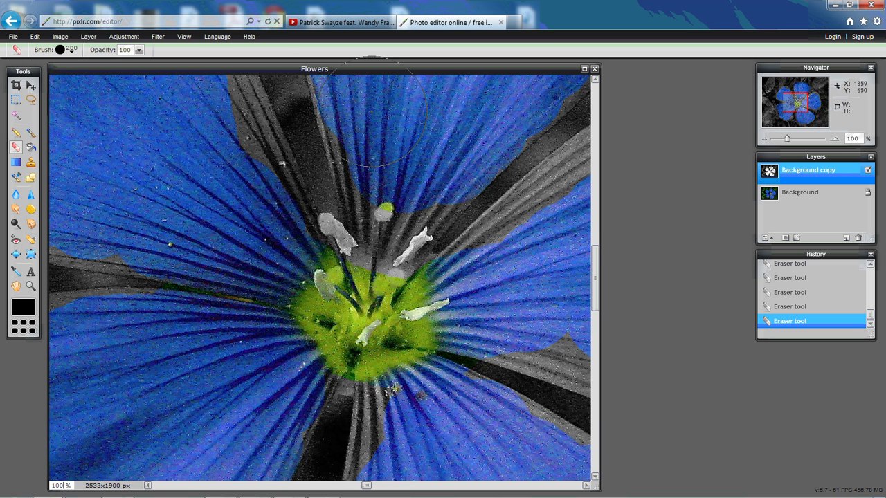
{"action": "left_click_drag", "start_coordinate": [596, 246], "coordinate": [599, 128]}
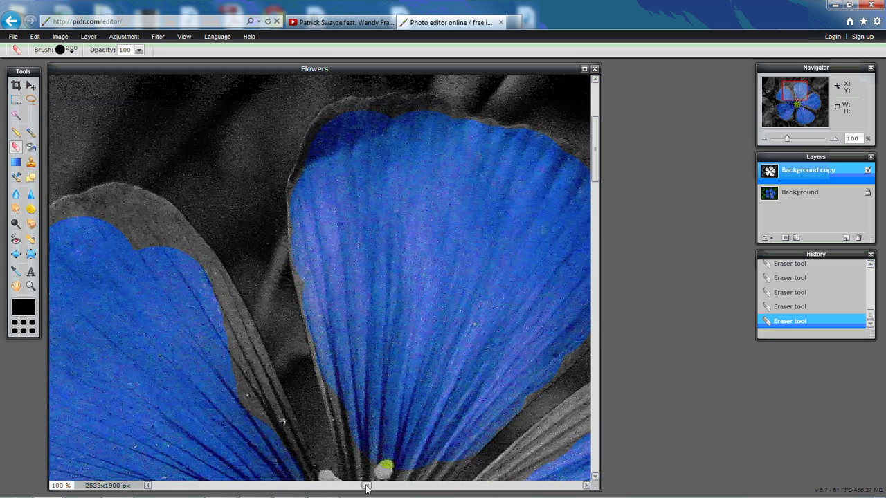
{"action": "left_click_drag", "start_coordinate": [367, 487], "coordinate": [385, 487]}
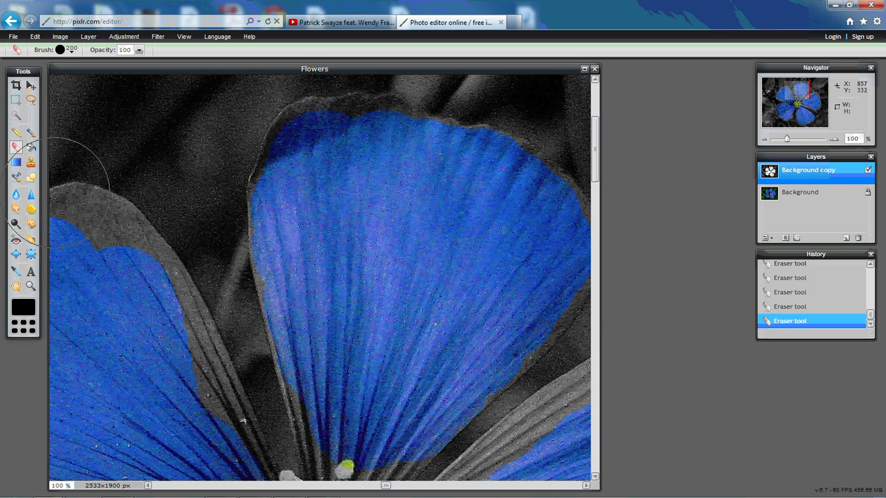
{"action": "left_click", "coordinate": [72, 51]}
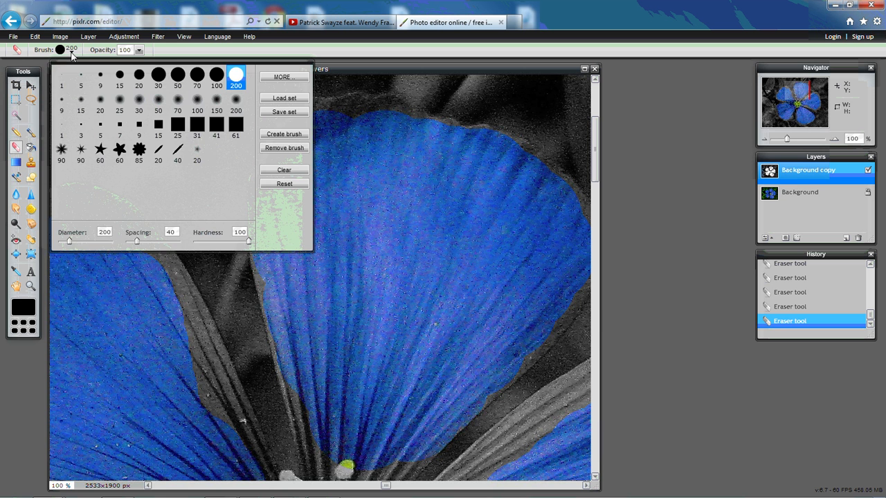
{"action": "left_click", "coordinate": [119, 76]}
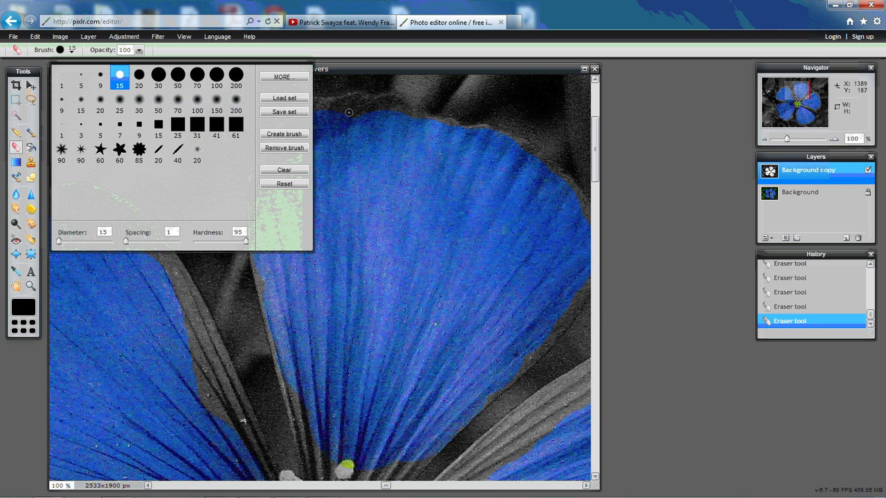
{"action": "mouse_move", "coordinate": [351, 111]}
{"action": "left_mouse_down"}
{"action": "mouse_move", "coordinate": [301, 109]}
{"action": "mouse_move", "coordinate": [266, 146]}
{"action": "mouse_move", "coordinate": [271, 131]}
{"action": "mouse_move", "coordinate": [256, 170]}
{"action": "mouse_move", "coordinate": [247, 205]}
{"action": "mouse_move", "coordinate": [267, 299]}
{"action": "left_mouse_up"}
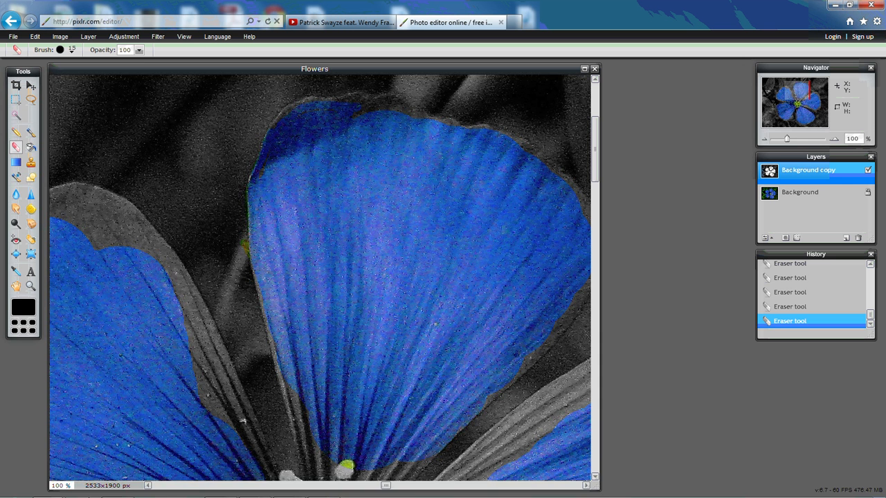
Set the zoom back to 39%.
{"action": "left_click_drag", "start_coordinate": [67, 489], "coordinate": [52, 487]}
{"action": "type", "text": "39"}
{"action": "key", "text": "Return"}
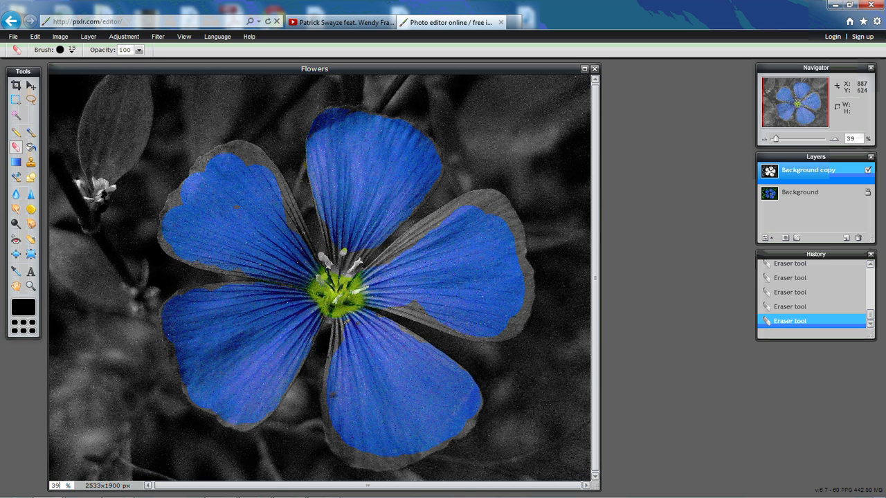
Choose File > Save... to bring up the Save image dialog for Flowers.
{"action": "left_click", "coordinate": [14, 37]}
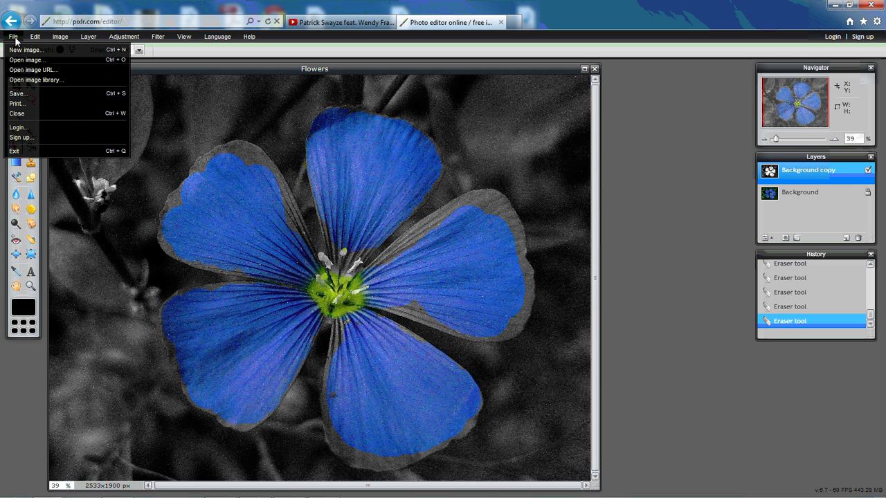
{"action": "left_click", "coordinate": [34, 98]}
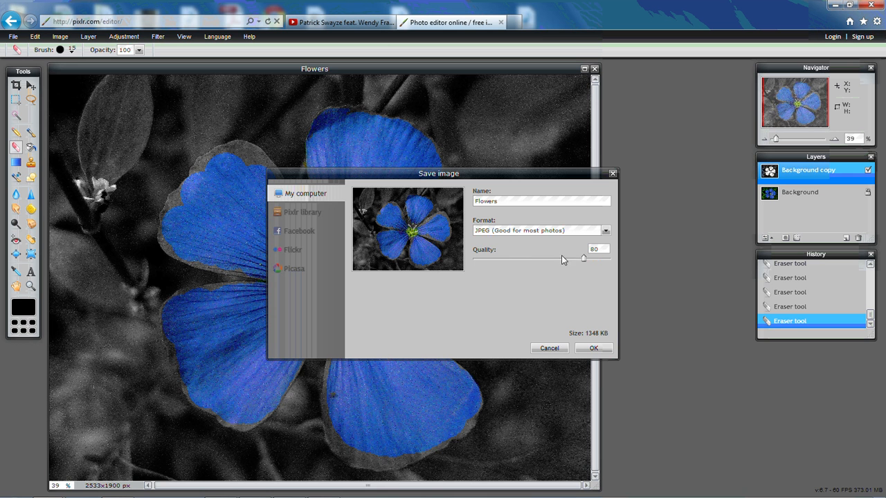
{"action": "left_click", "coordinate": [605, 232]}
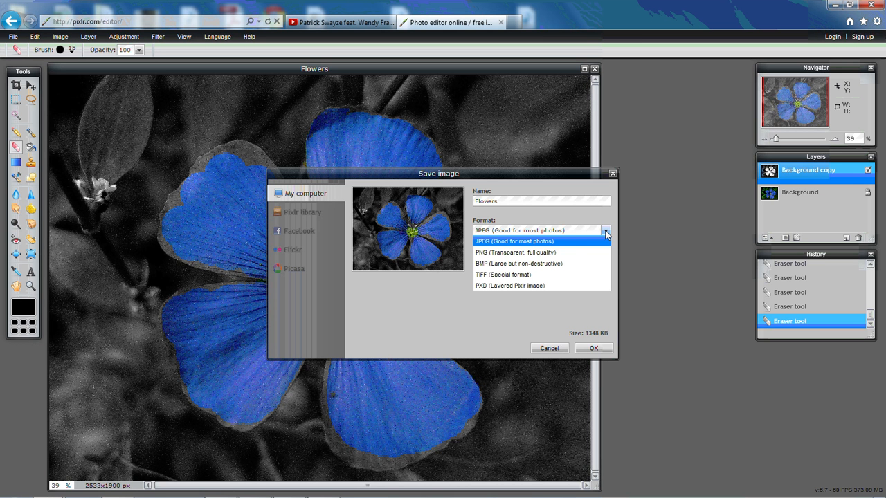
{"action": "left_click", "coordinate": [511, 285]}
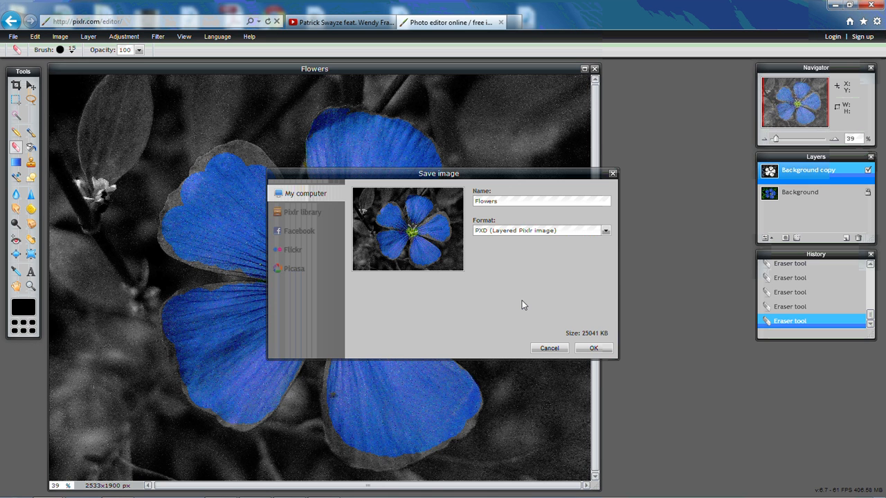
{"action": "left_click", "coordinate": [607, 232]}
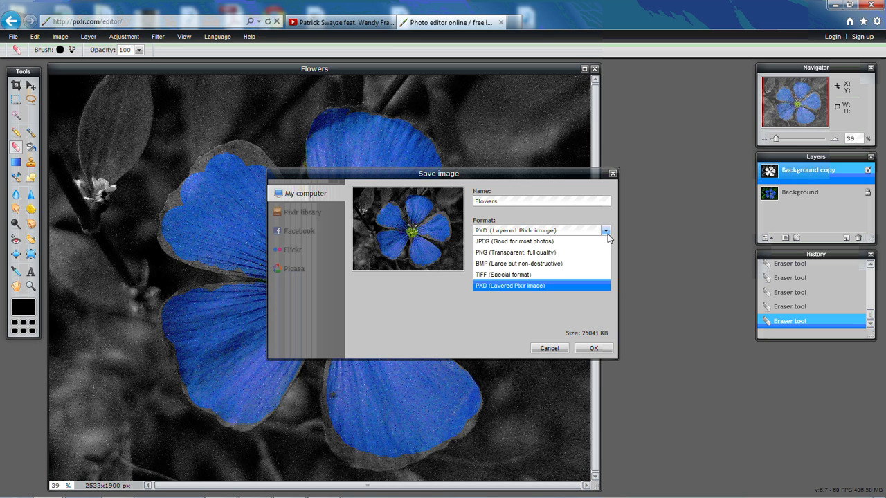
{"action": "left_click", "coordinate": [573, 242]}
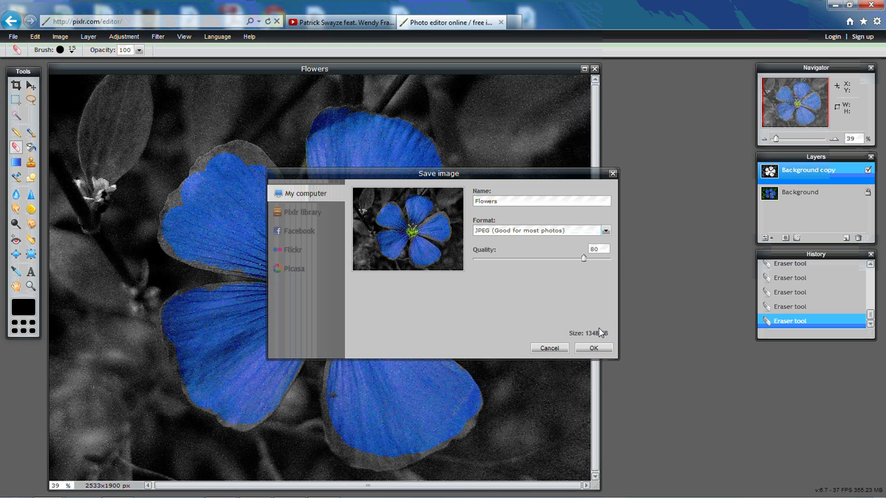
Cancel the Save image dialog and minimize Internet Explorer to reveal the Windows desktop.
{"action": "left_click", "coordinate": [549, 348]}
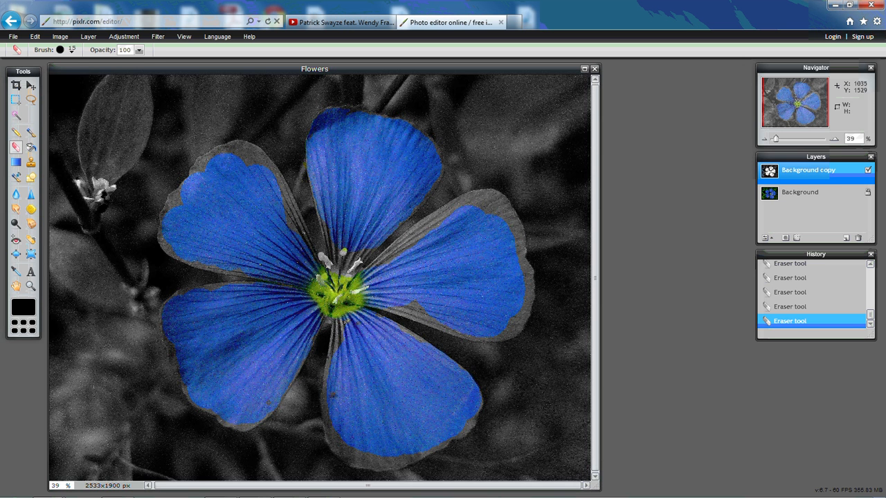
{"action": "mouse_move", "coordinate": [303, 493]}
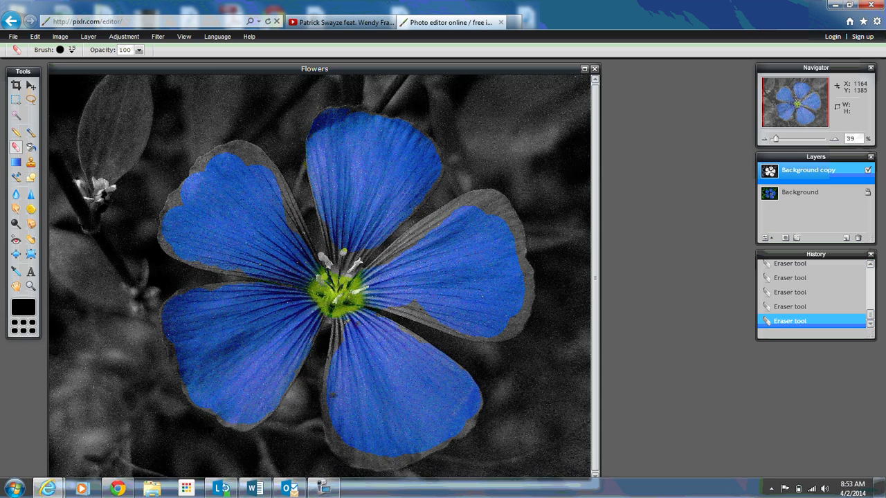
{"action": "left_click", "coordinate": [835, 14]}
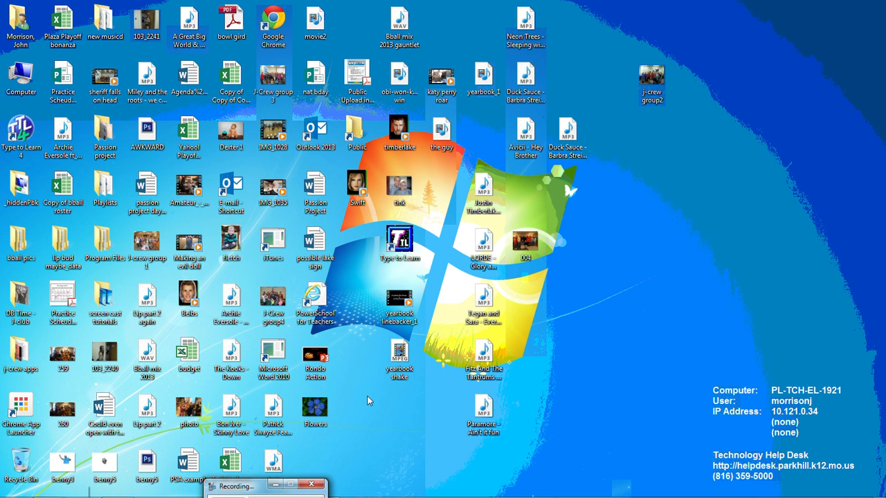